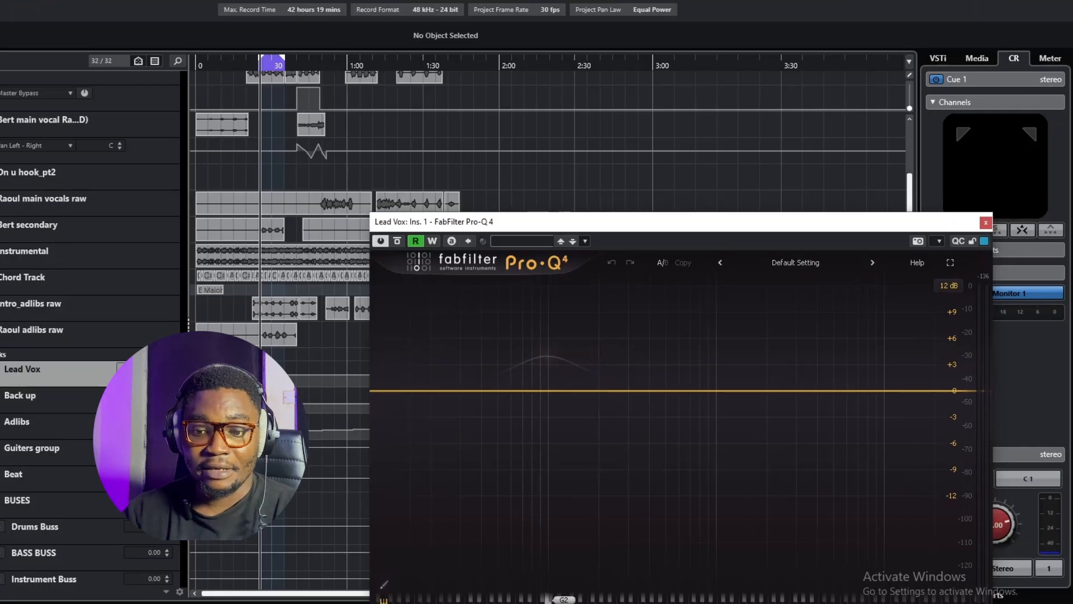
# Step: Audition the Lead Vox loop and add a 24 dB/oct Low Cut band at about 76 Hz
pyautogui.press('space')
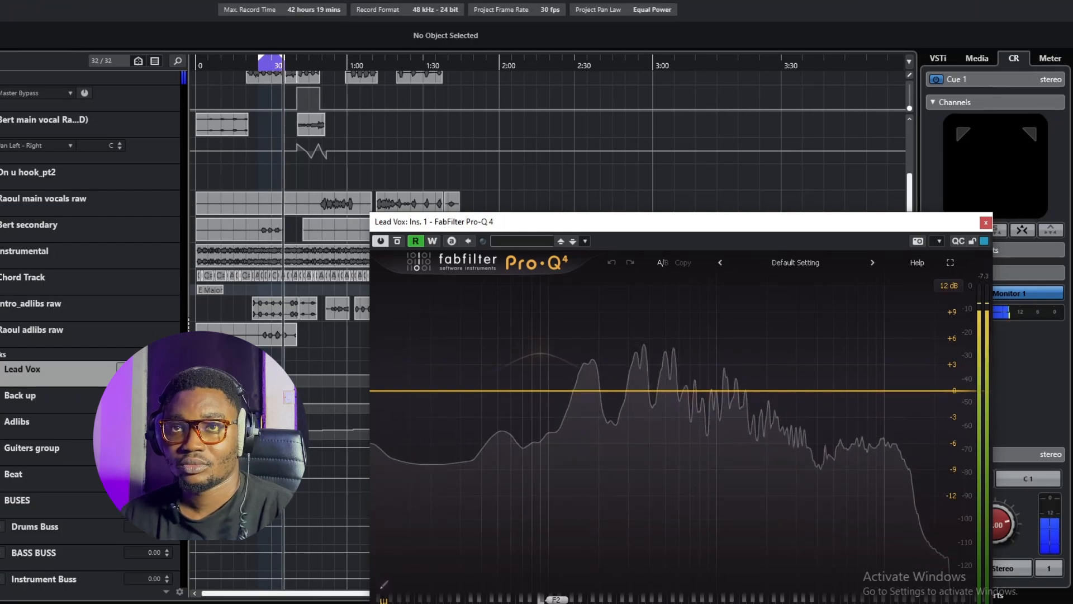
pyautogui.press('space')
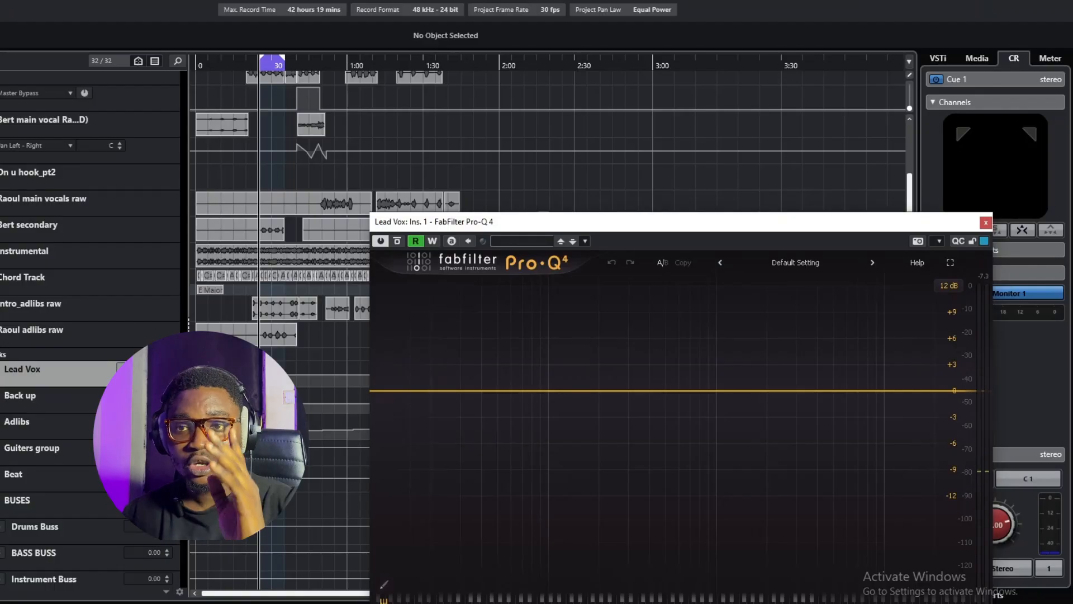
pyautogui.doubleClick(380, 391)
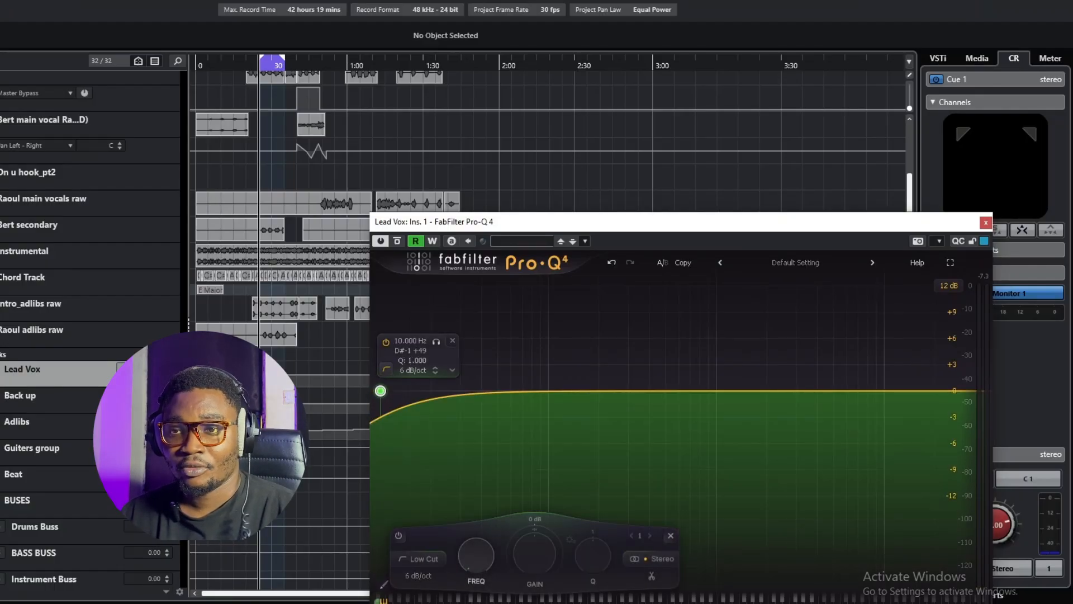
pyautogui.moveTo(412, 370); pyautogui.dragTo(505, 396)
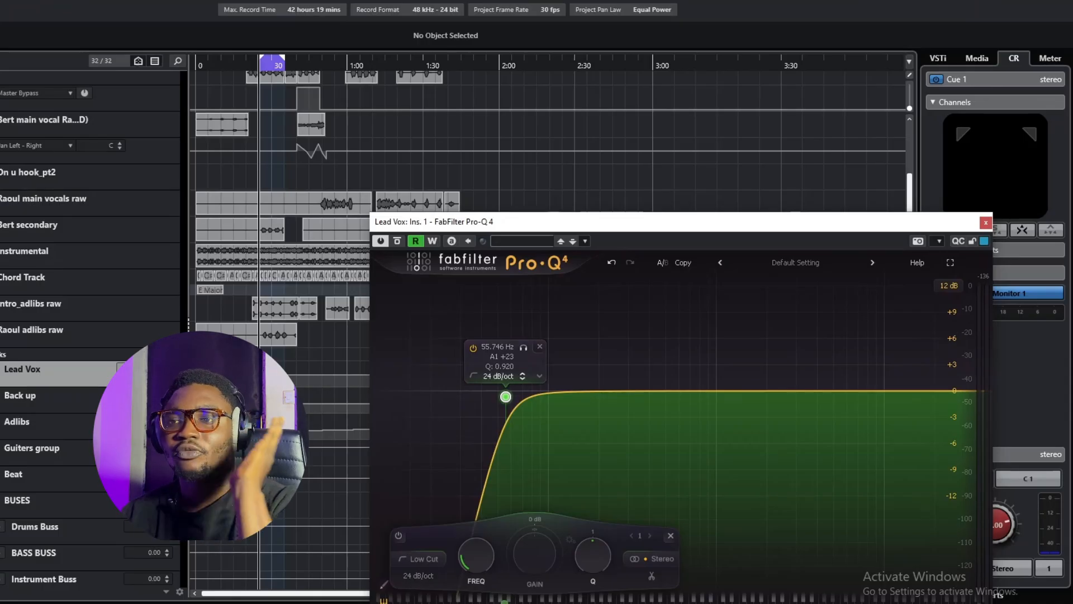
pyautogui.moveTo(505, 396); pyautogui.dragTo(529, 395)
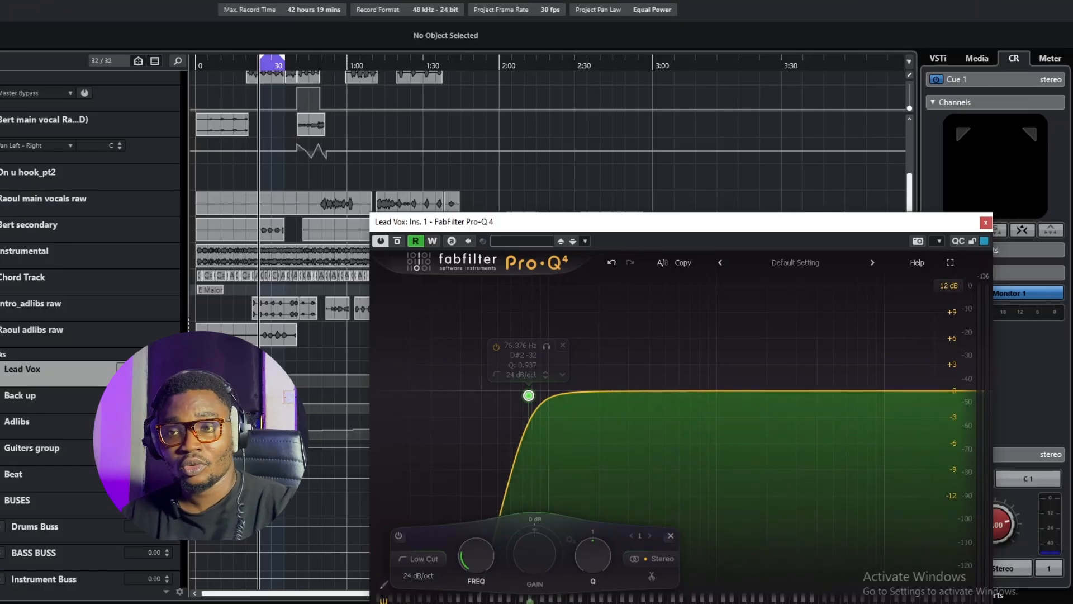
# Step: Raise the Low Cut band's frequency to about 93 Hz, keep its Low Cut shape, and bring it back down to about 55 Hz
pyautogui.moveTo(593, 555)
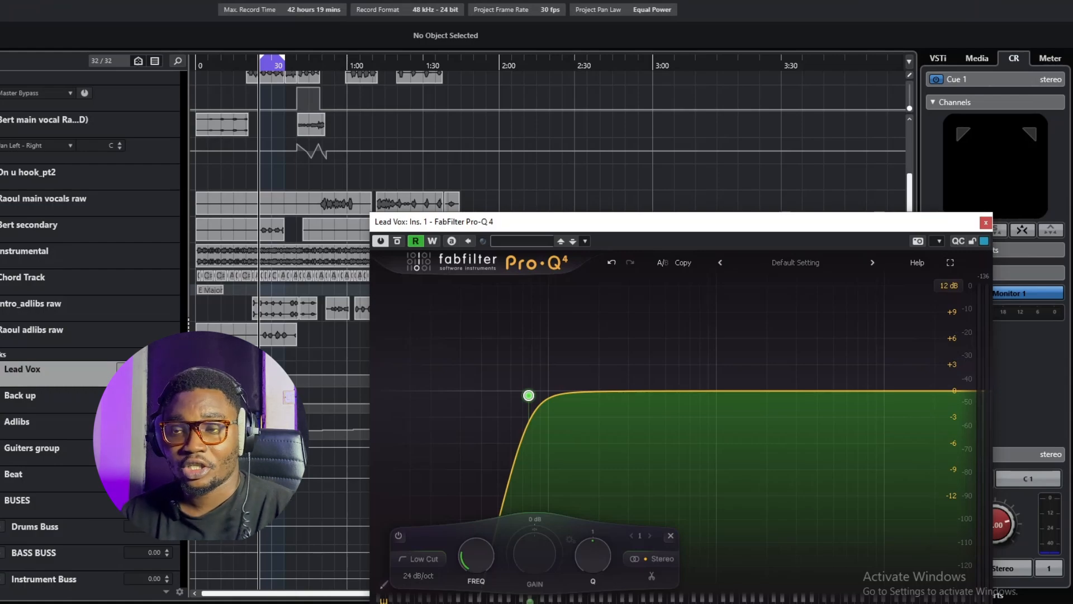
pyautogui.moveTo(476, 555)
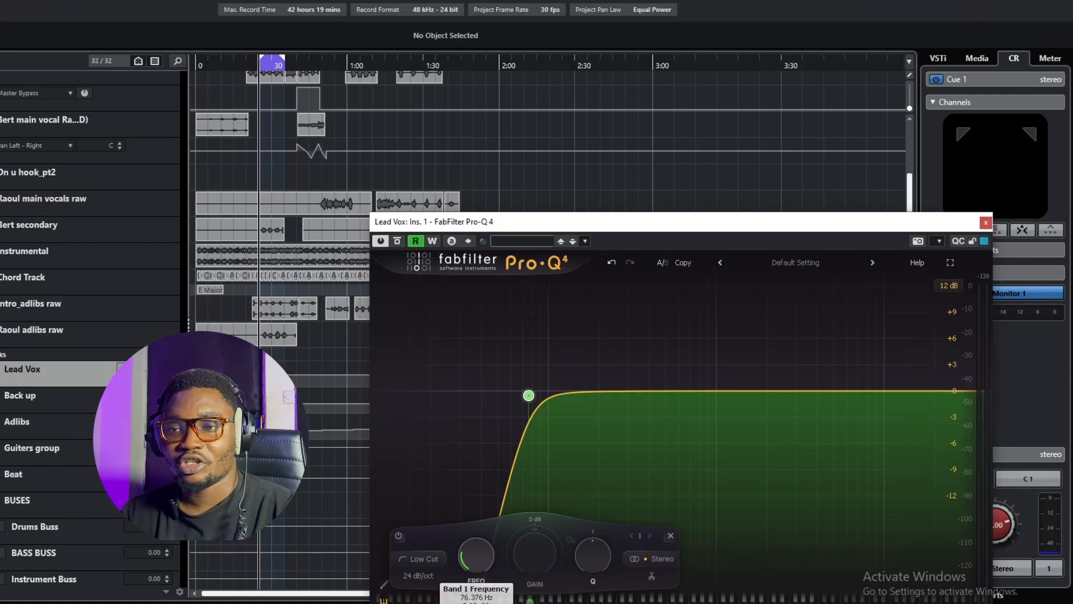
pyautogui.moveTo(476, 555); pyautogui.dragTo(476, 550)
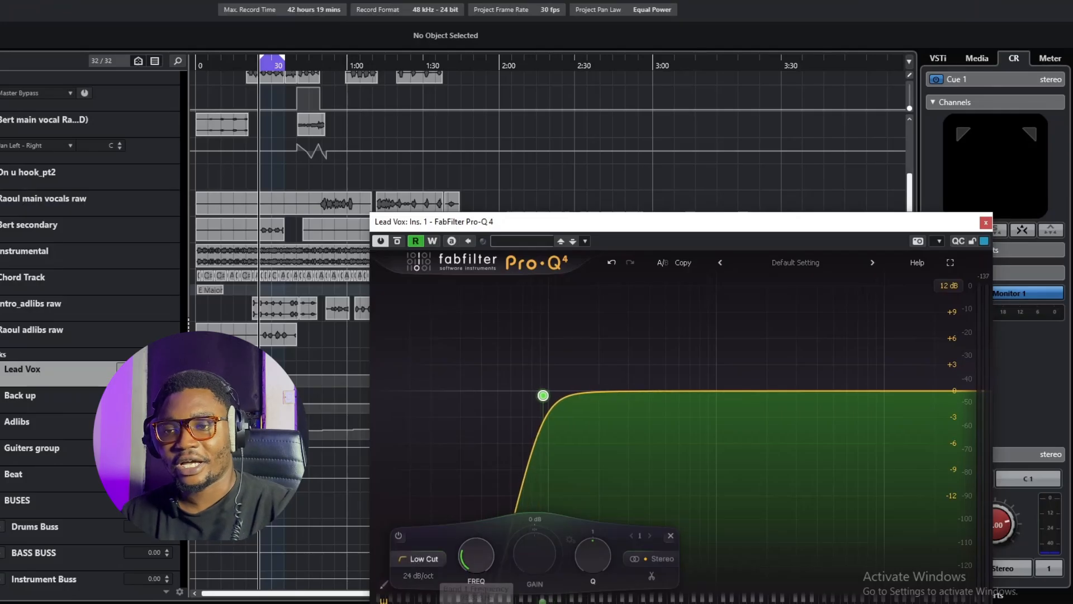
pyautogui.click(419, 559)
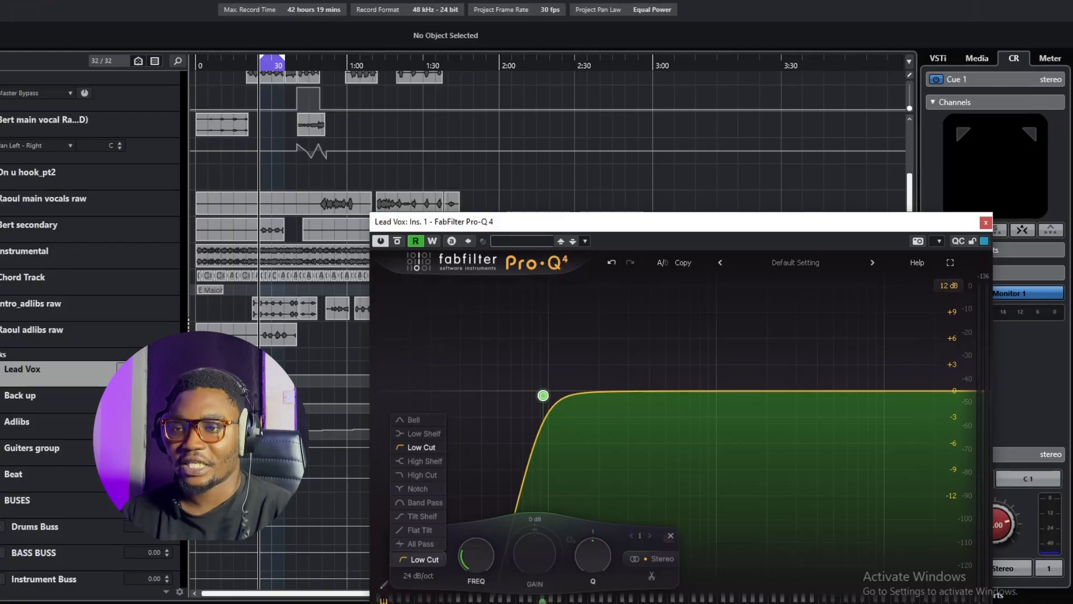
pyautogui.click(425, 559)
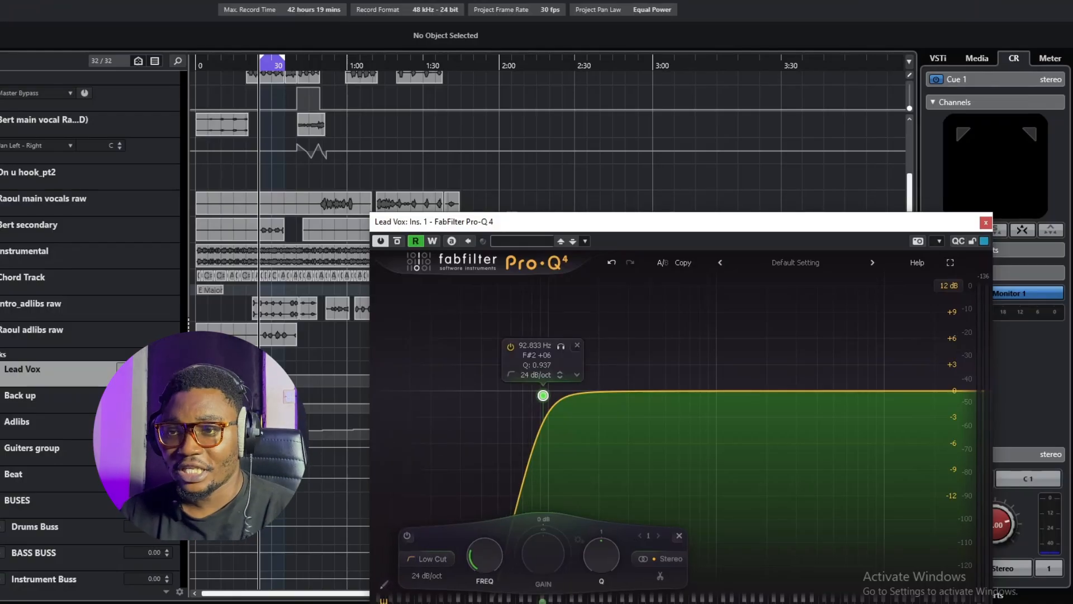
pyautogui.moveTo(542, 395); pyautogui.dragTo(504, 392)
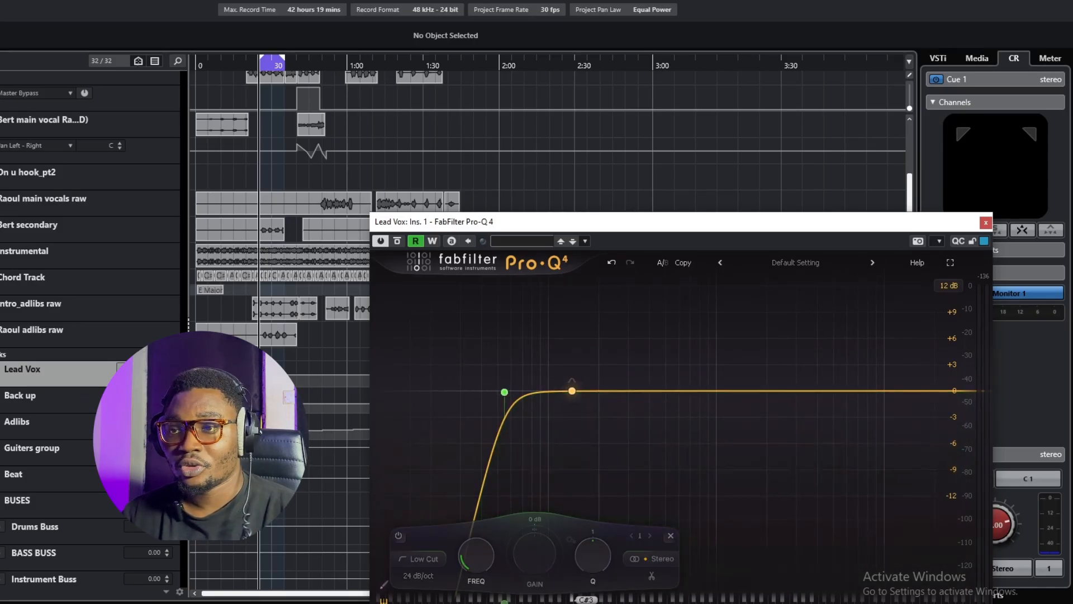
# Step: During vocal playback, try a bell band around 145 Hz with a Q of 2.959 and a cut of about 1.4 dB
pyautogui.press('space')
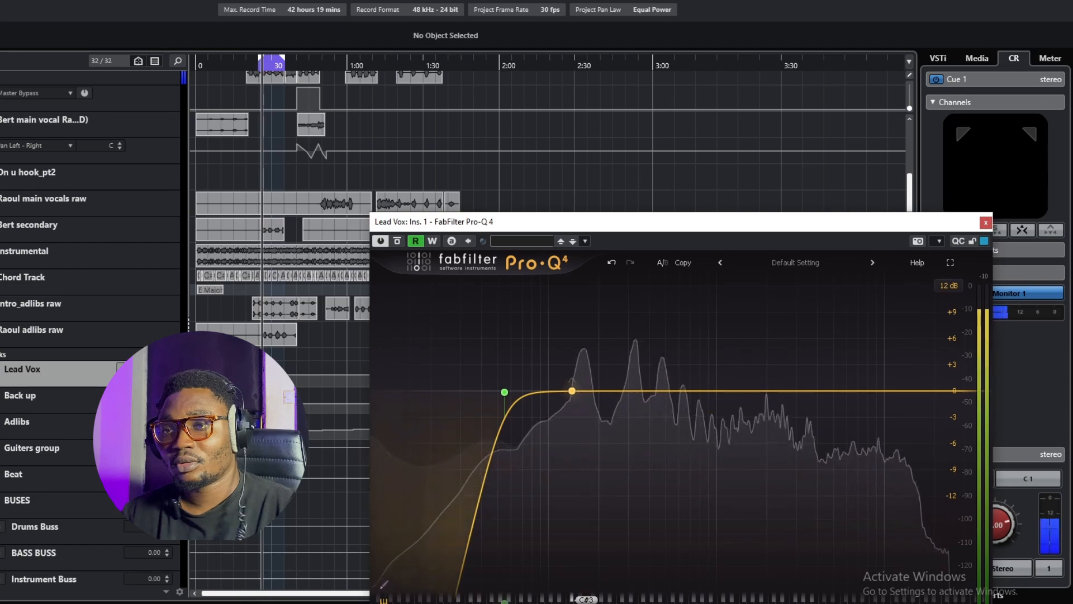
pyautogui.moveTo(576, 390); pyautogui.dragTo(573, 342)
pyautogui.scroll(5, 573, 342)
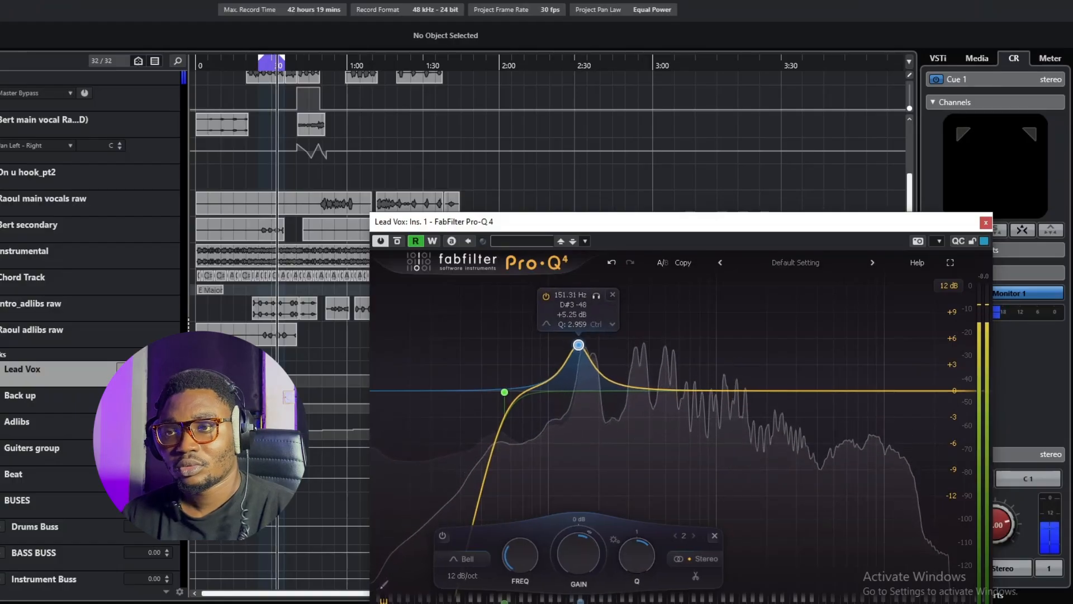
# Step: Try a second bell cut of about 1.65 dB at 328 Hz with a Q of 5.05, and undo both bell bands
pyautogui.moveTo(573, 342); pyautogui.dragTo(630, 329)
pyautogui.scroll(5, 630, 328)
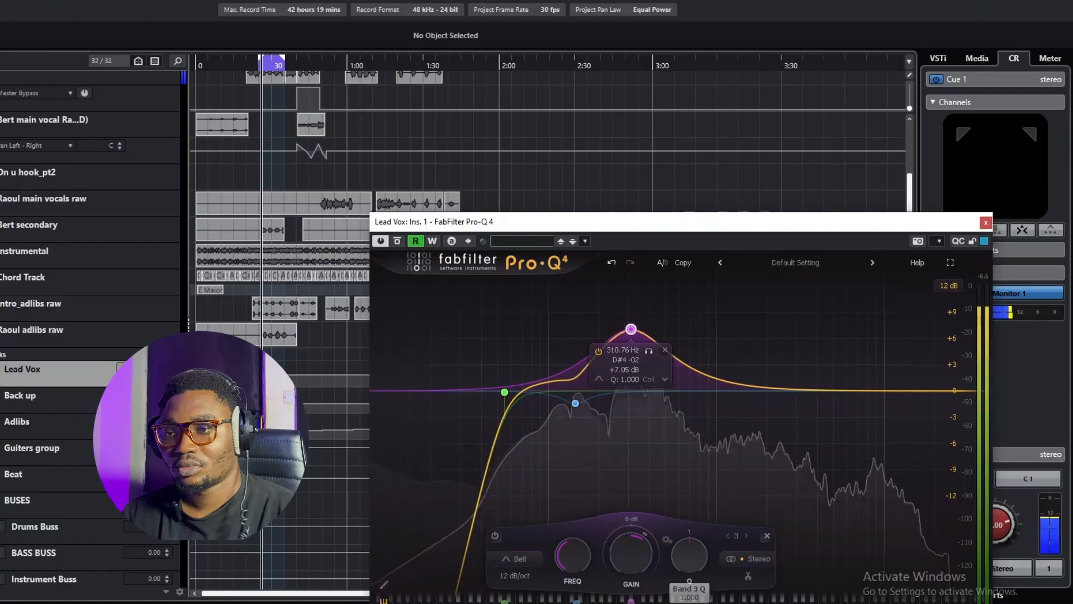
pyautogui.scroll(3, 630, 329)
pyautogui.moveTo(575, 402)
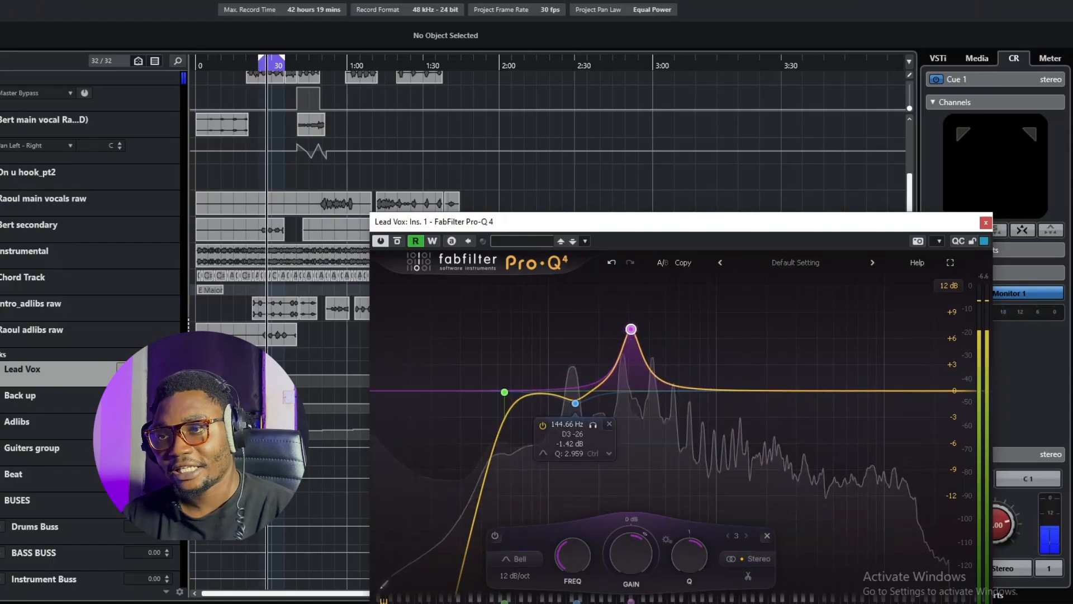
pyautogui.moveTo(630, 329); pyautogui.dragTo(635, 405)
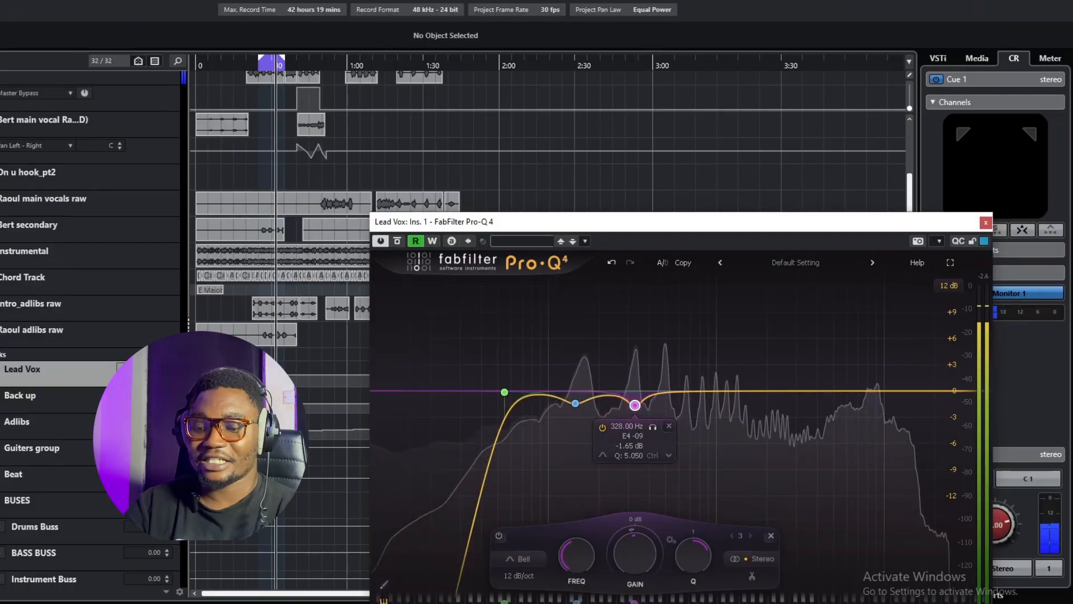
pyautogui.press('space')
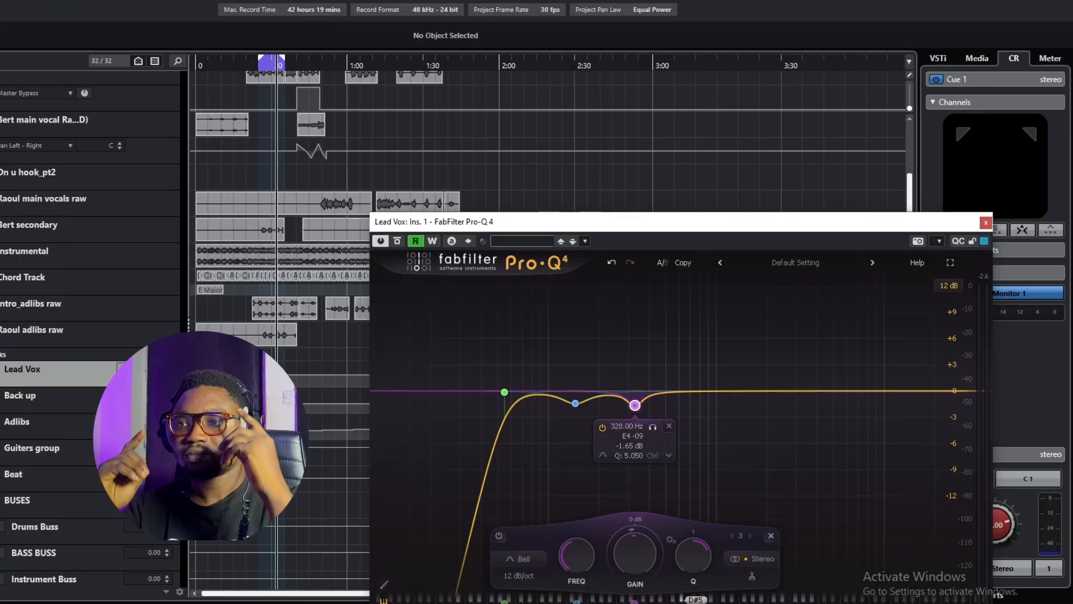
pyautogui.hotkey('ctrl', 'z')
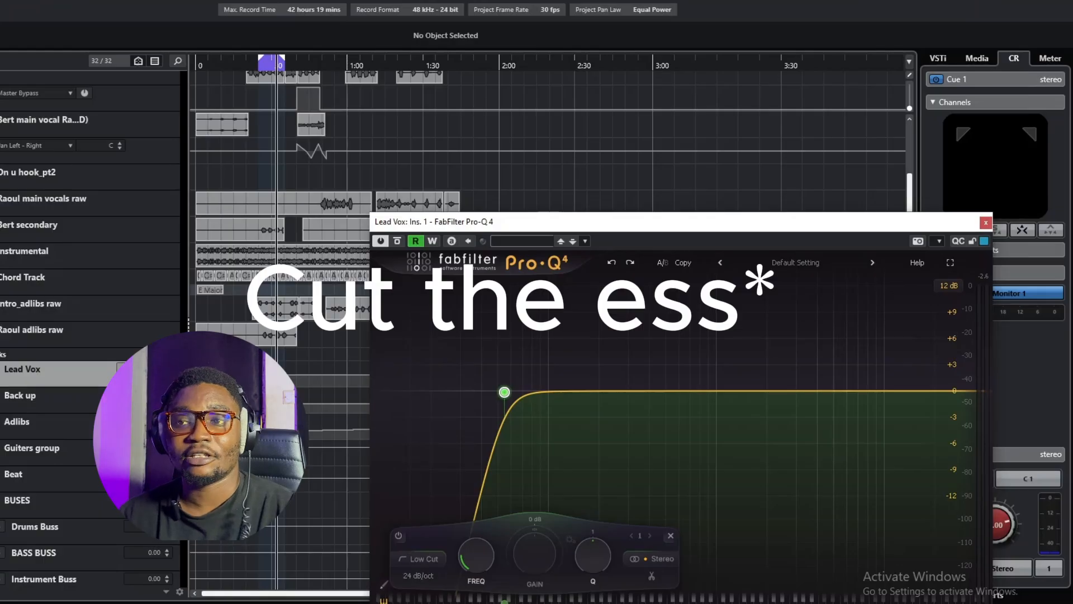
# Step: Play the vocal to find the sibilance and add a Bell band at about 8.4 kHz with downward dynamic range and a Q of 7.465
pyautogui.press('space')
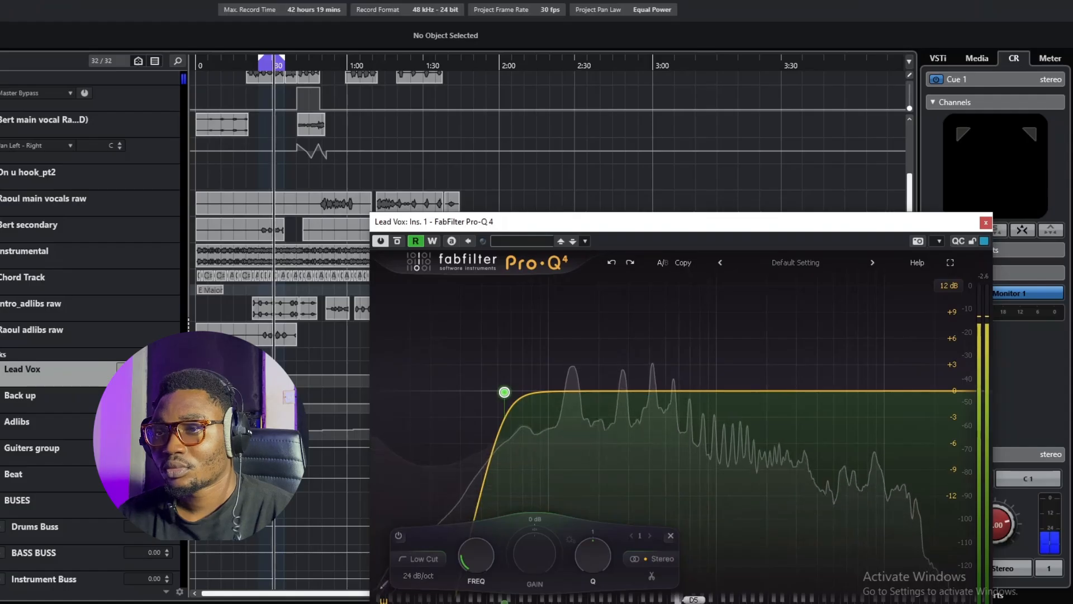
pyautogui.click(871, 391)
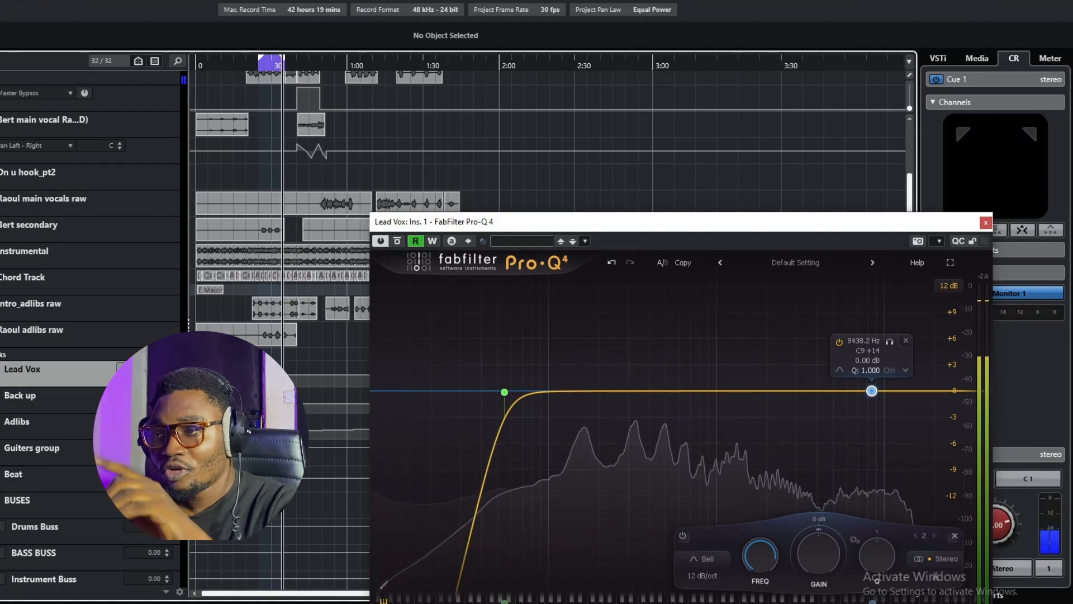
pyautogui.press('space')
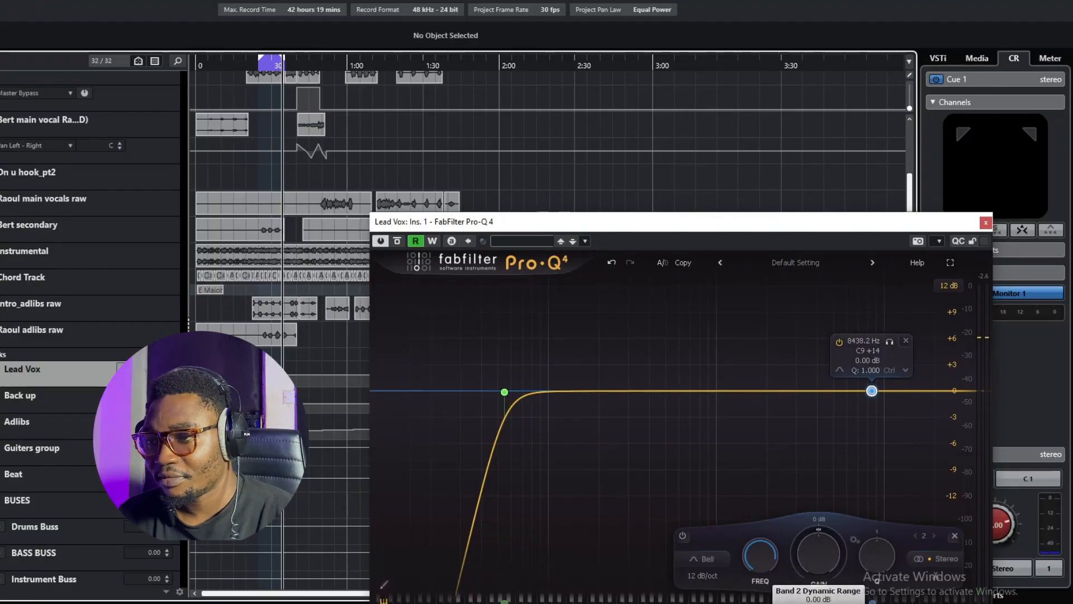
pyautogui.moveTo(814, 530); pyautogui.dragTo(813, 541)
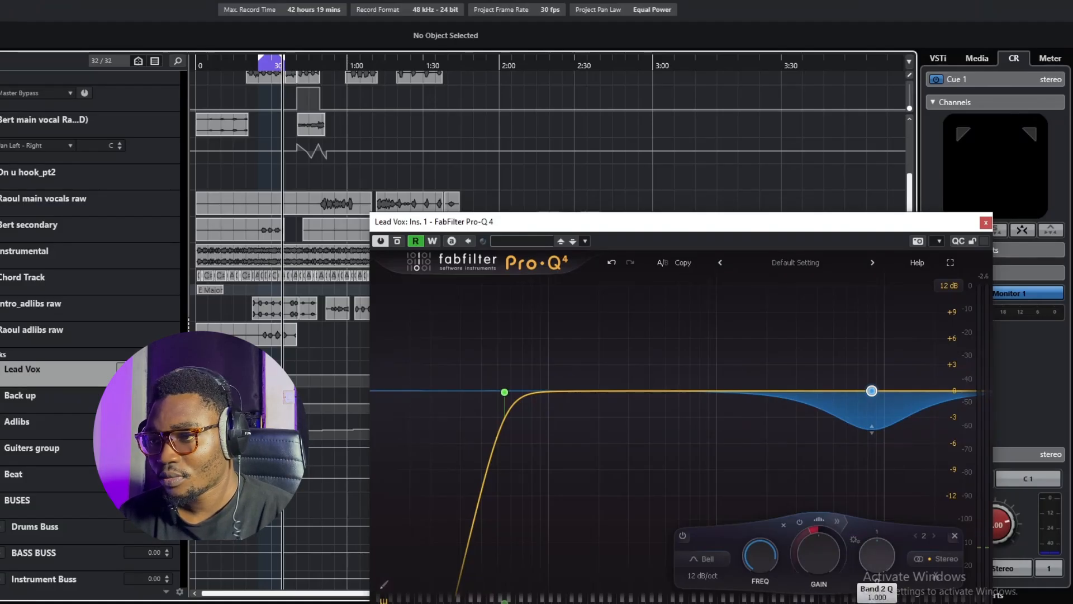
pyautogui.moveTo(877, 555); pyautogui.dragTo(877, 521)
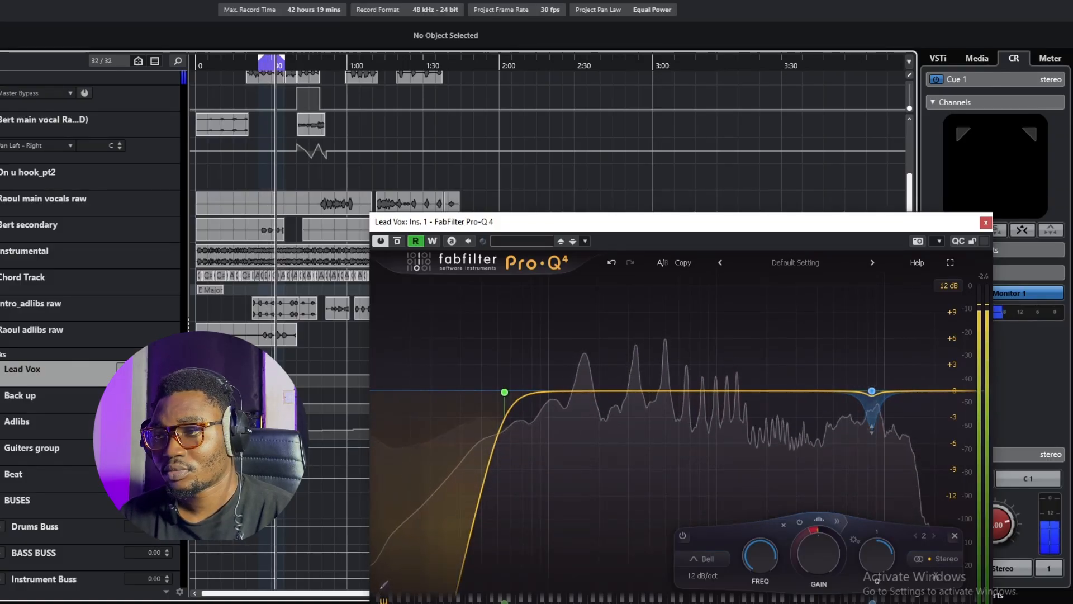
# Step: Widen the 8.4 kHz dynamic band's Q to 3.415 and set its dynamic range to about -8.85 dB while checking it against playback
pyautogui.moveTo(872, 390)
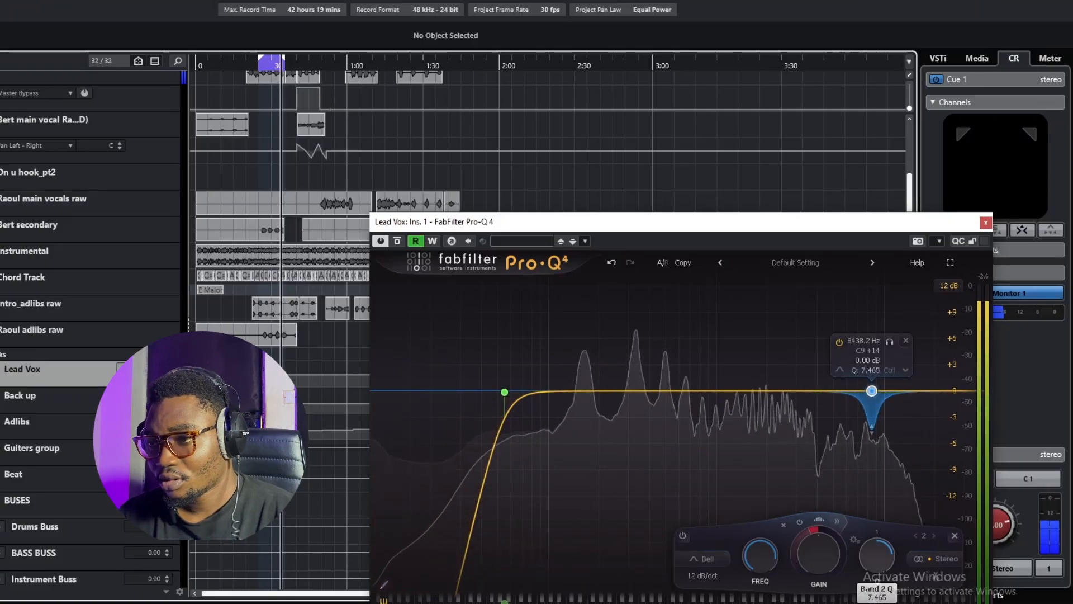
pyautogui.moveTo(872, 391); pyautogui.dragTo(872, 400)
pyautogui.moveTo(818, 553)
pyautogui.mouseDown()
pyautogui.moveTo(811, 532)
pyautogui.moveTo(810, 553)
pyautogui.mouseUp()
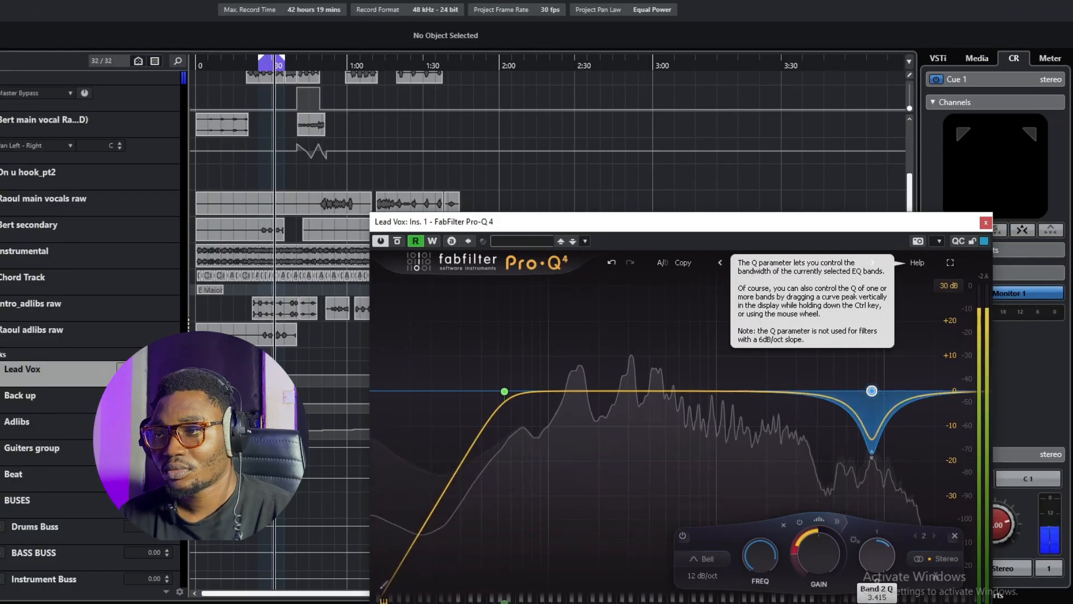
pyautogui.press('space')
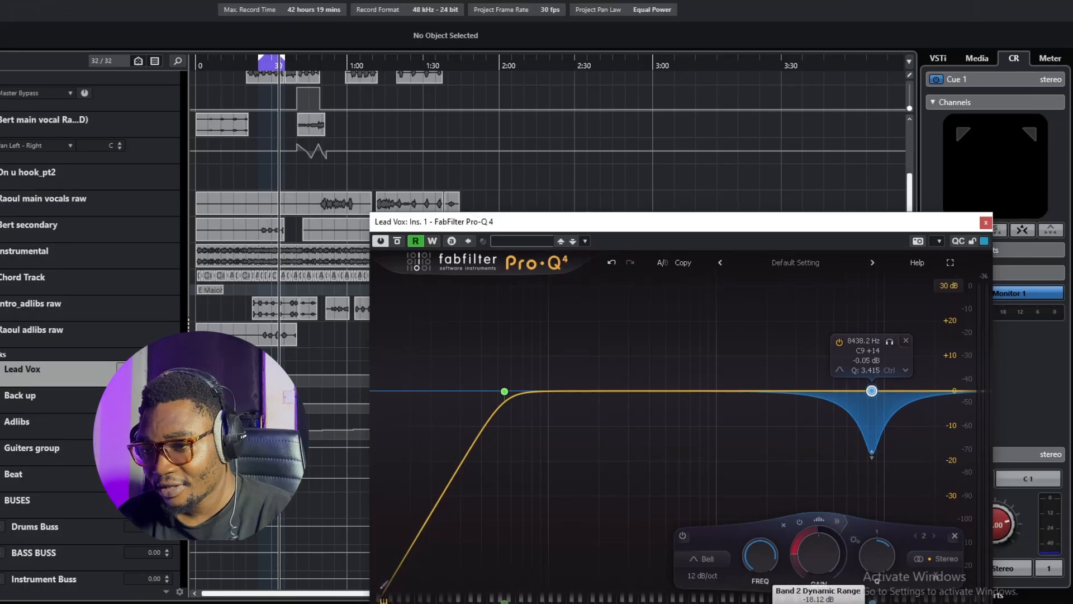
pyautogui.moveTo(796, 550)
pyautogui.mouseDown()
pyautogui.moveTo(797, 529)
pyautogui.moveTo(796, 566)
pyautogui.moveTo(796, 545)
pyautogui.mouseUp()
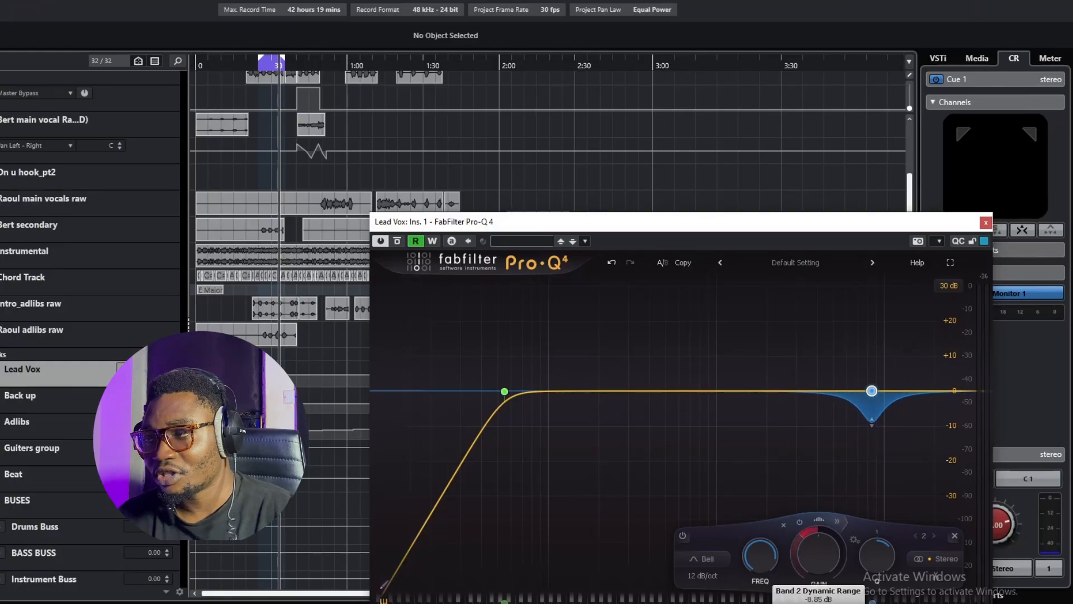
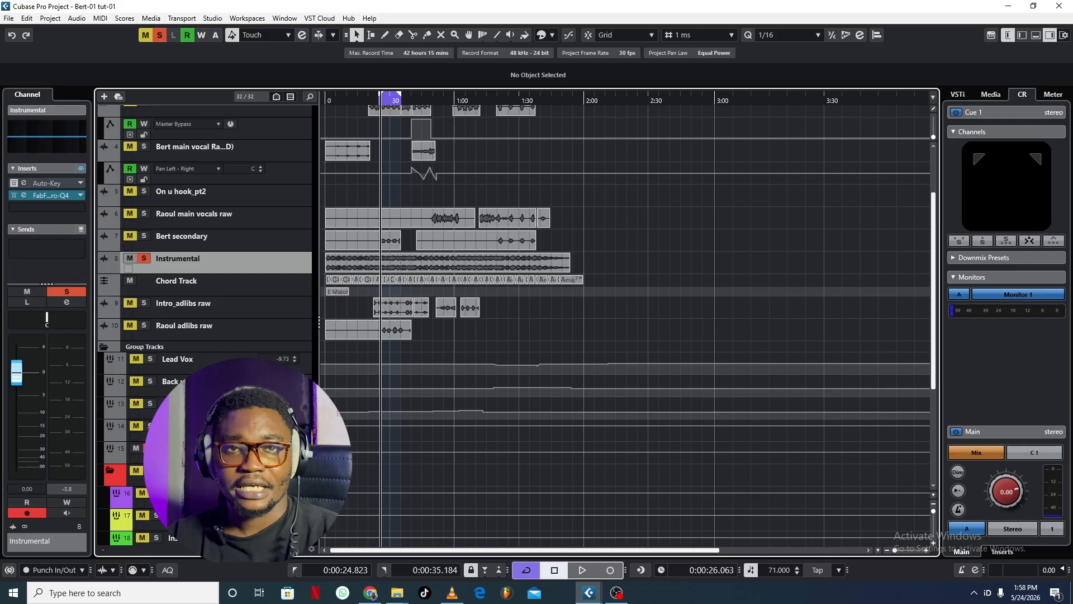
# Step: On the Instrumental track's Pro-Q 4, add a Low Cut band and set its stereo placement to Side
pyautogui.click(50, 195)
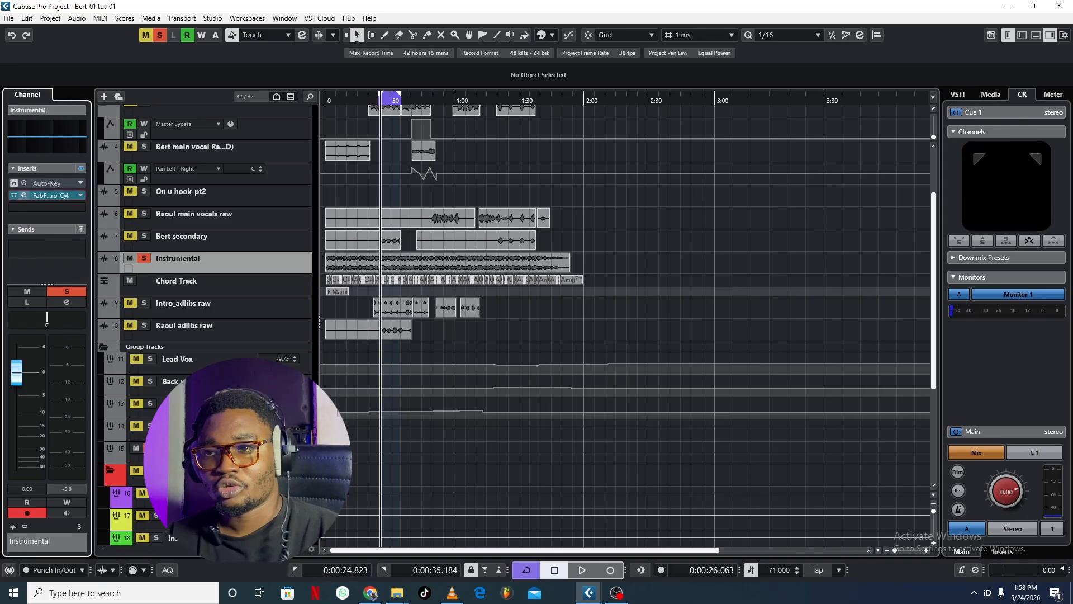
pyautogui.click(23, 195)
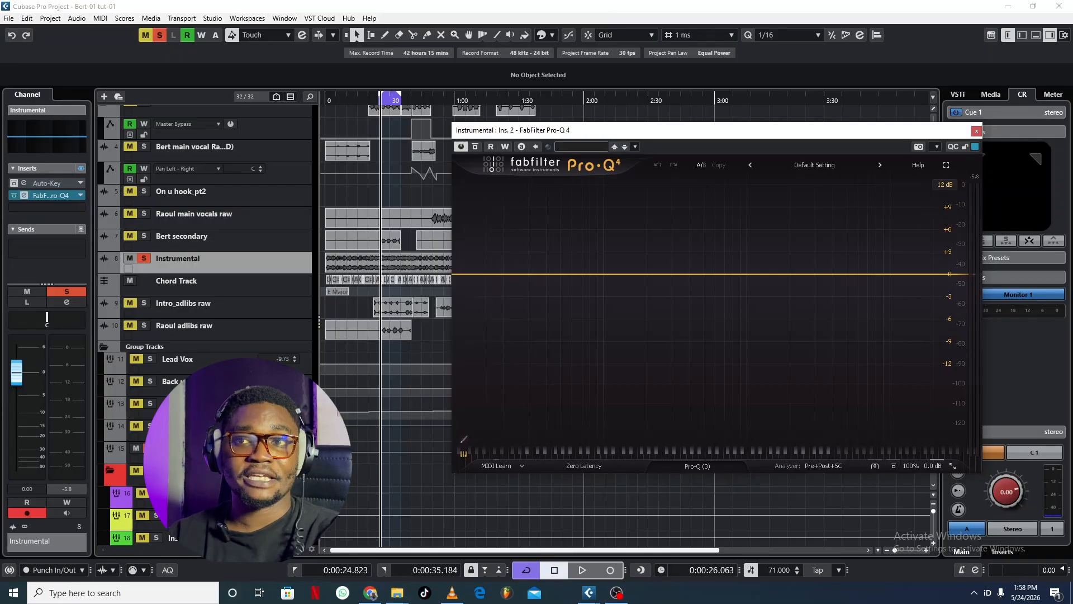
pyautogui.click(468, 274)
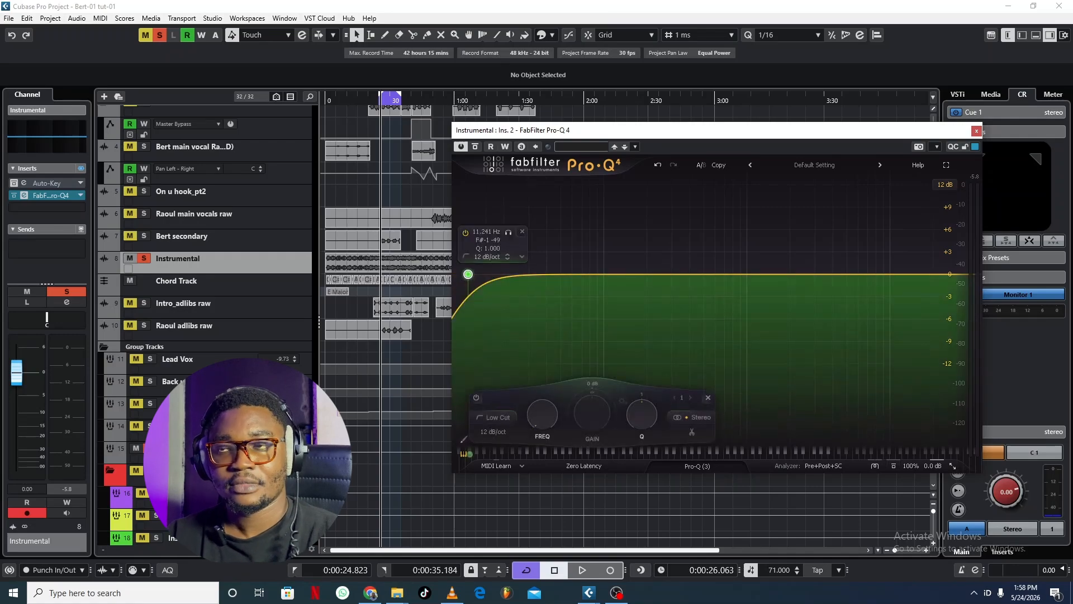
pyautogui.click(522, 256)
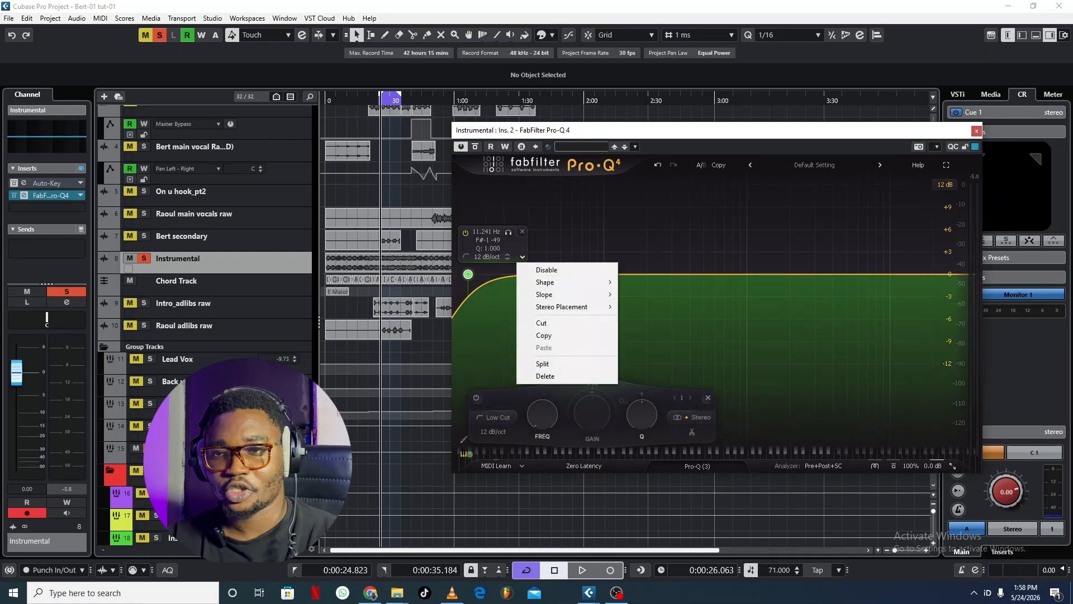
pyautogui.moveTo(561, 306)
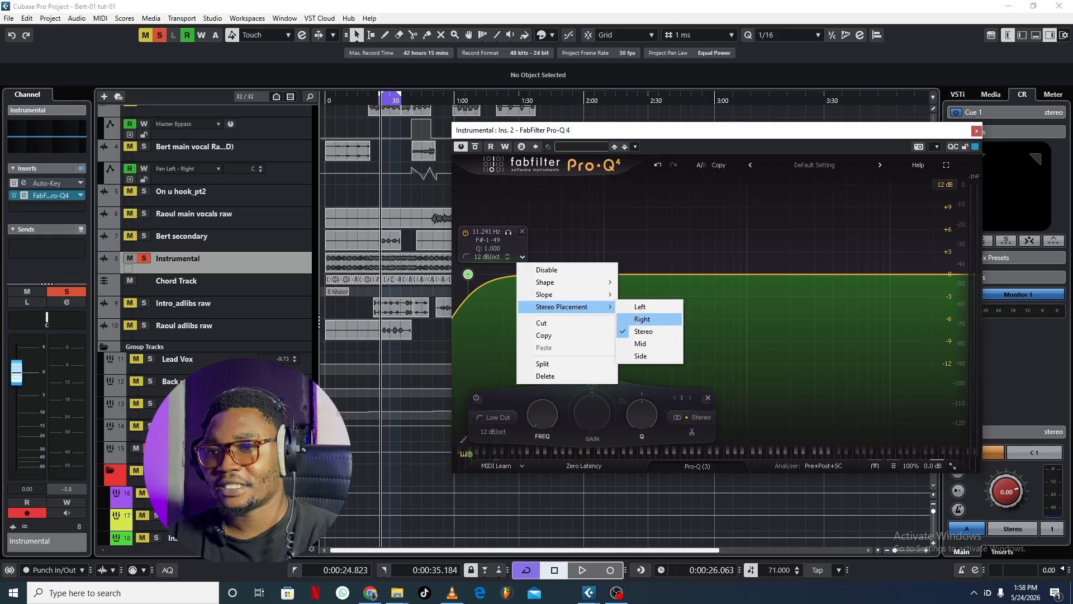
pyautogui.click(640, 356)
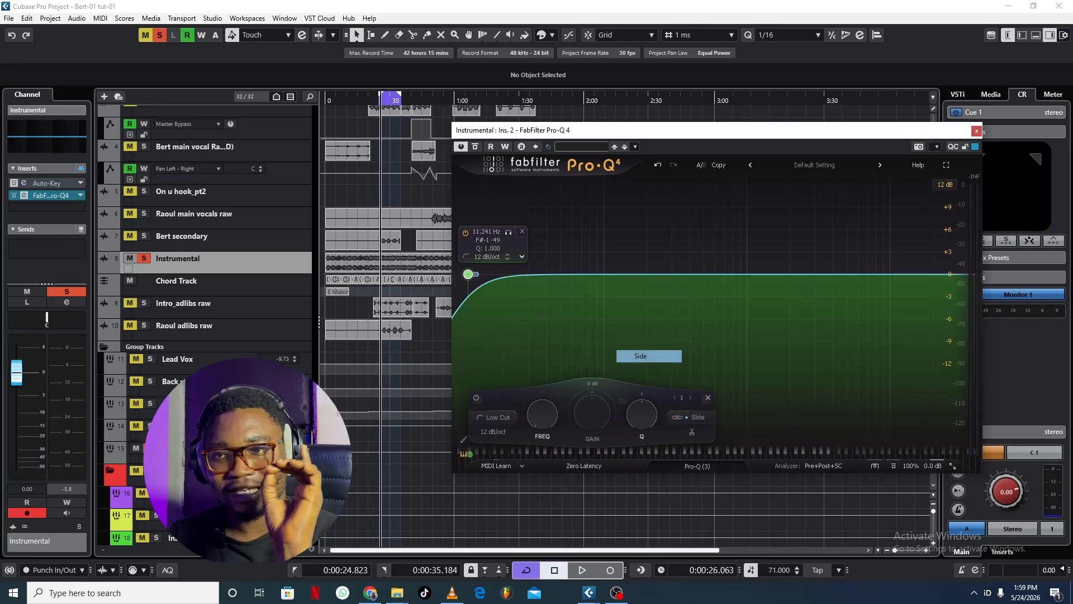
# Step: Set the side Low Cut's slope to 72 dB/oct and raise its frequency to about 134.6 Hz during playback
pyautogui.scroll(-1, 507, 256)
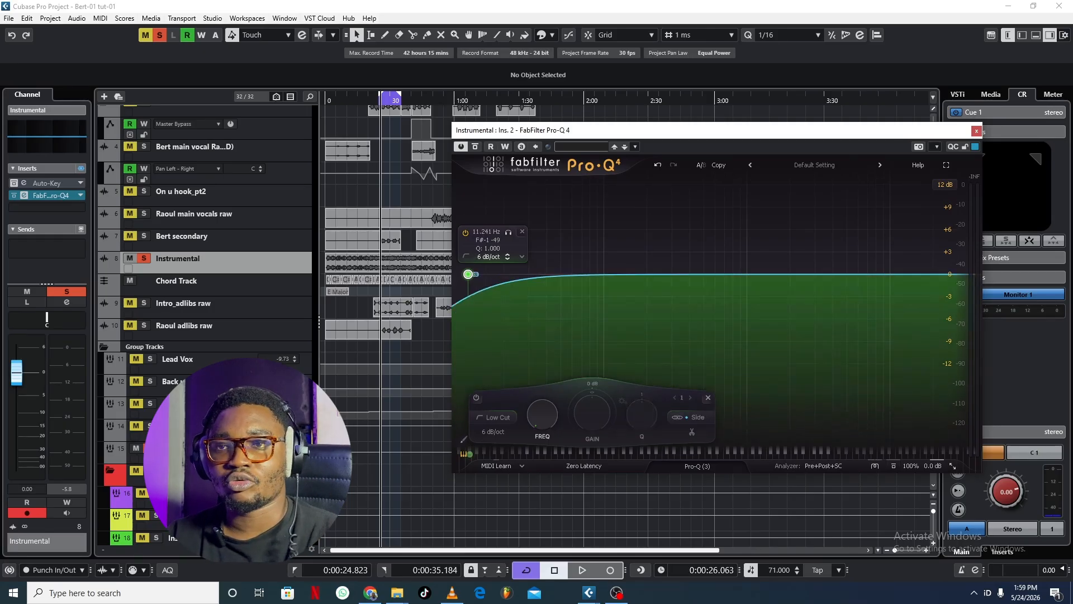
pyautogui.scroll(7, 507, 256)
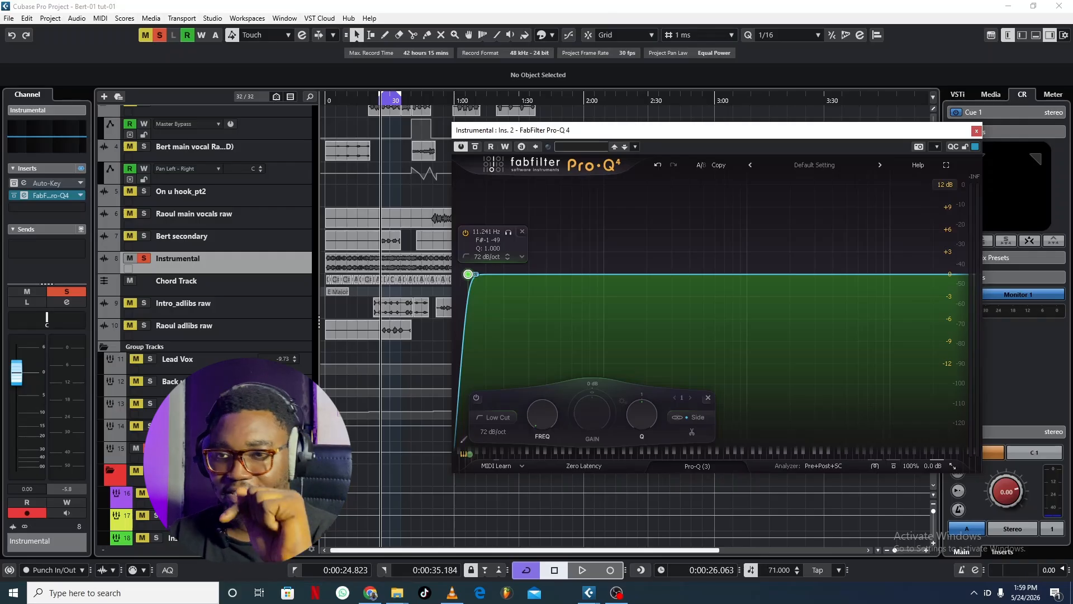
pyautogui.press('space')
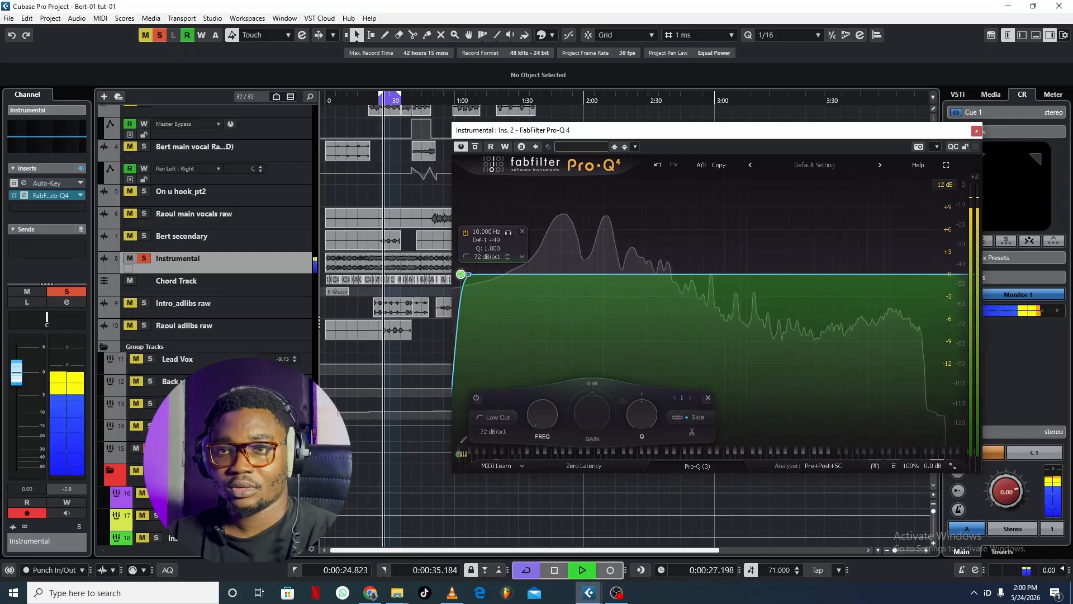
pyautogui.moveTo(508, 232); pyautogui.dragTo(582, 232)
pyautogui.moveTo(567, 273); pyautogui.dragTo(622, 274)
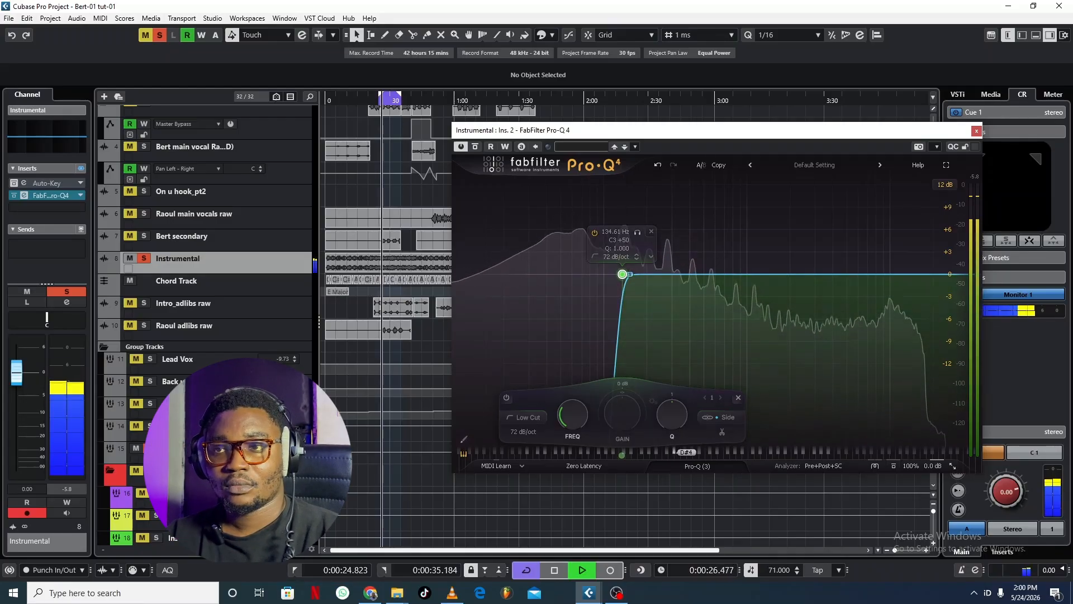
pyautogui.press('space')
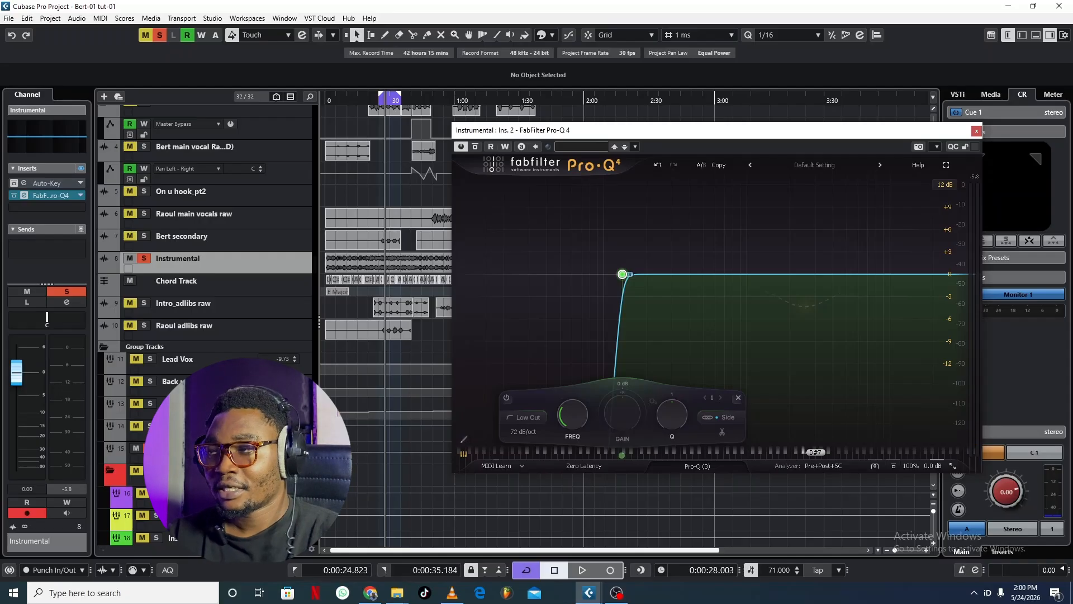
# Step: During playback, add a side band at the high end, change its shape to High Shelf and boost it gently
pyautogui.press('space')
pyautogui.click(934, 267)
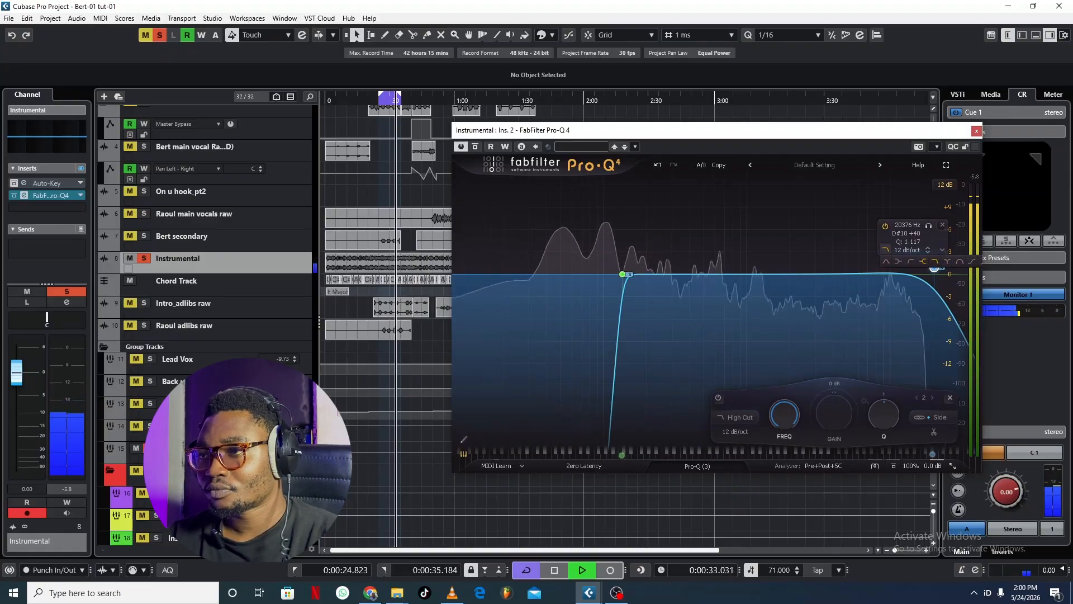
pyautogui.click(923, 261)
pyautogui.moveTo(934, 274); pyautogui.dragTo(894, 259)
pyautogui.press('space')
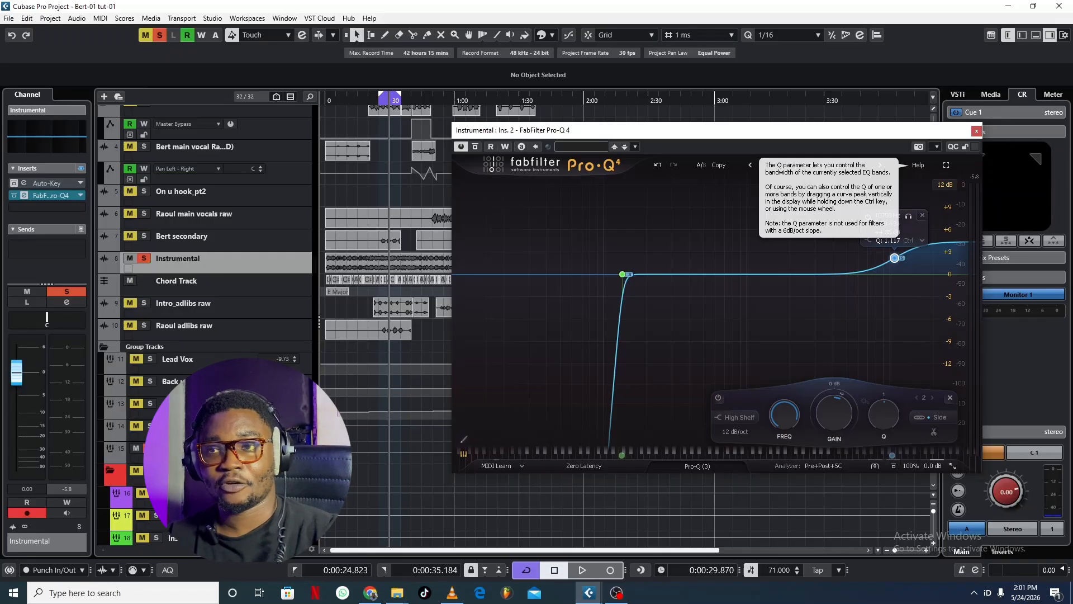
# Step: During playback, add a Bell band with Mid stereo placement and boost it by about 1.8 dB at 52.8 Hz
pyautogui.press('space')
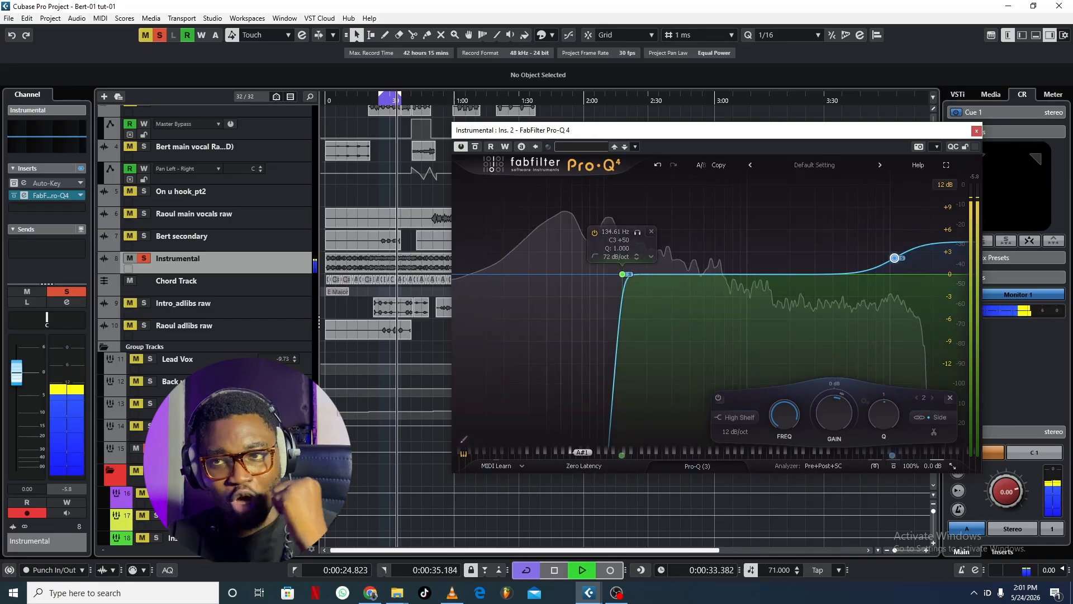
pyautogui.doubleClick(566, 275)
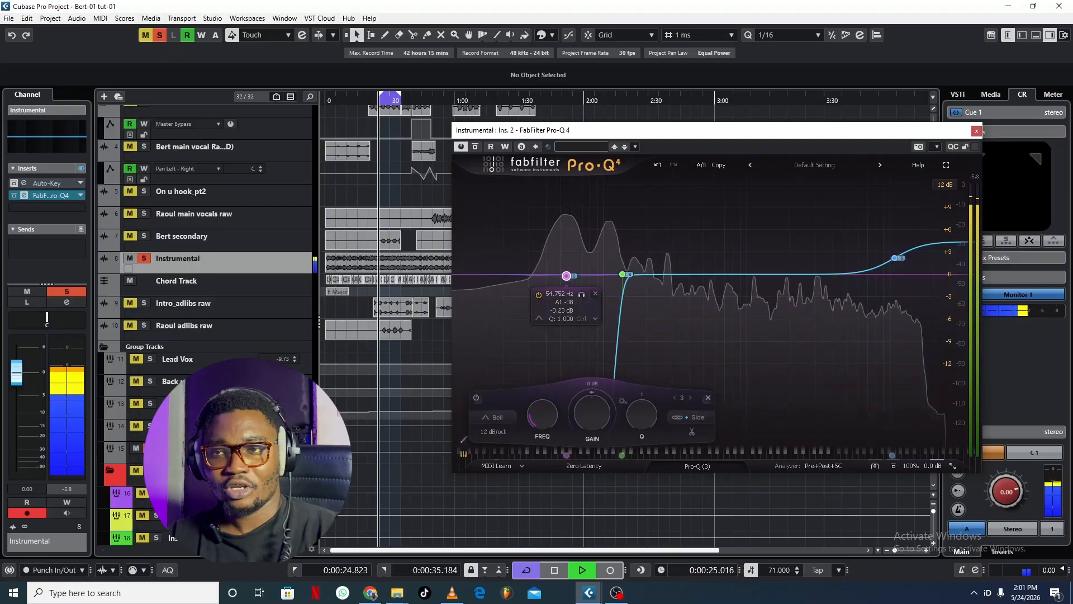
pyautogui.rightClick(566, 275)
pyautogui.moveTo(611, 360)
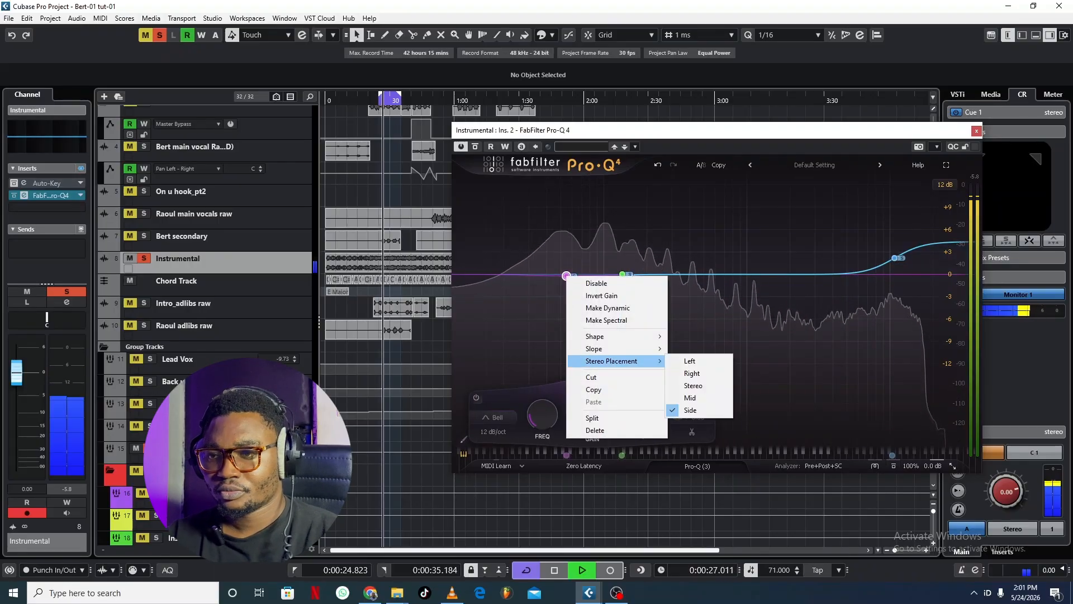
pyautogui.click(690, 398)
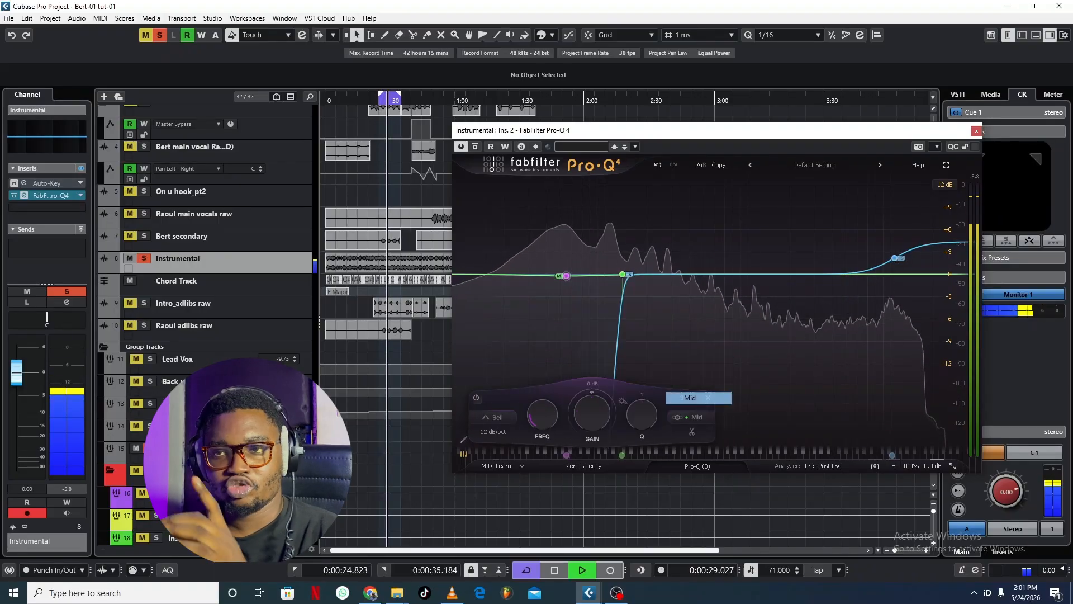
pyautogui.moveTo(566, 272); pyautogui.dragTo(563, 260)
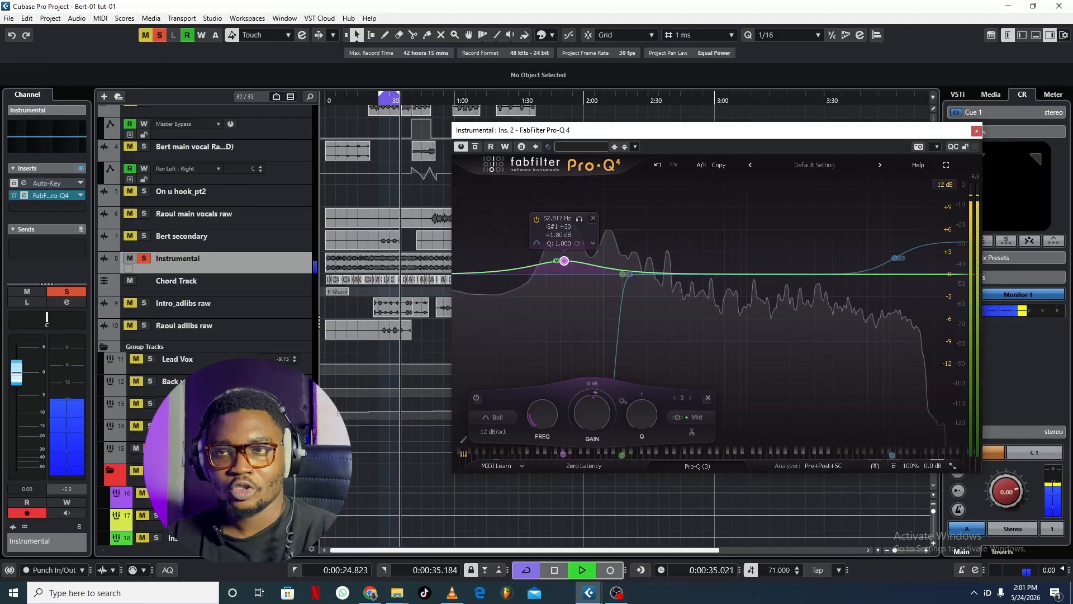
pyautogui.press('space')
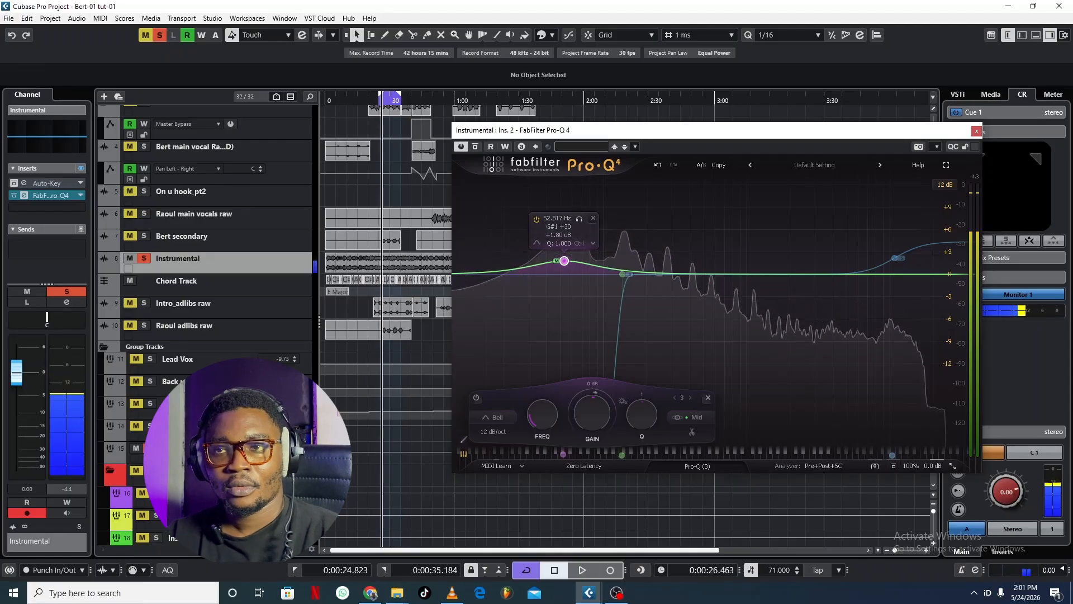